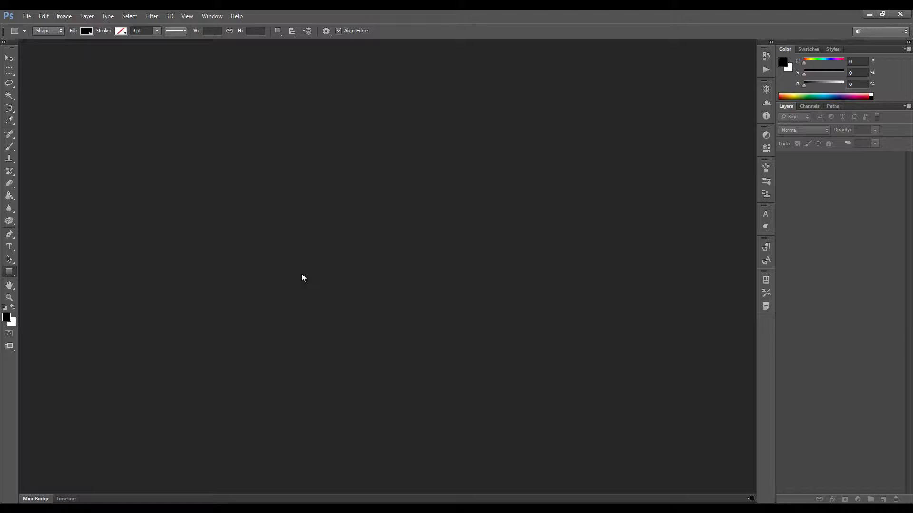
Step: Create a new 500×500 pixel document with a white background
{"action": "left_click", "coordinate": [30, 17]}
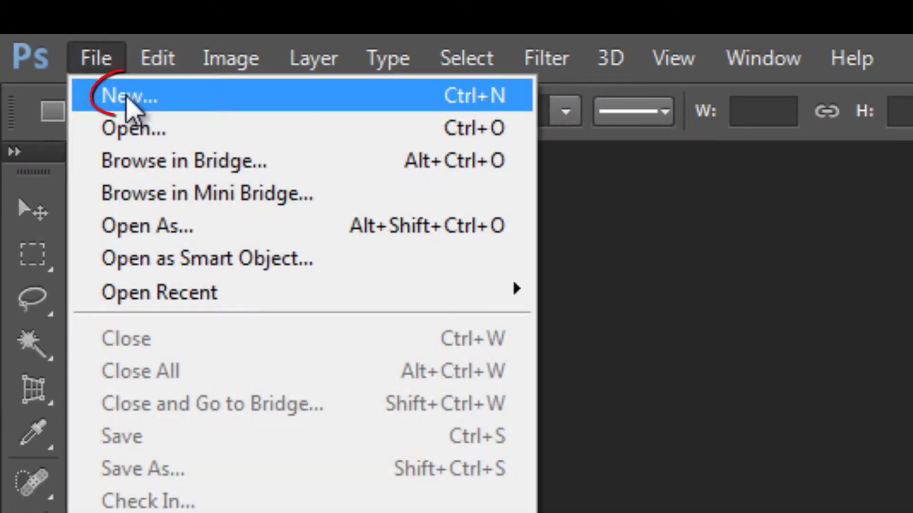
{"action": "left_click", "coordinate": [128, 97]}
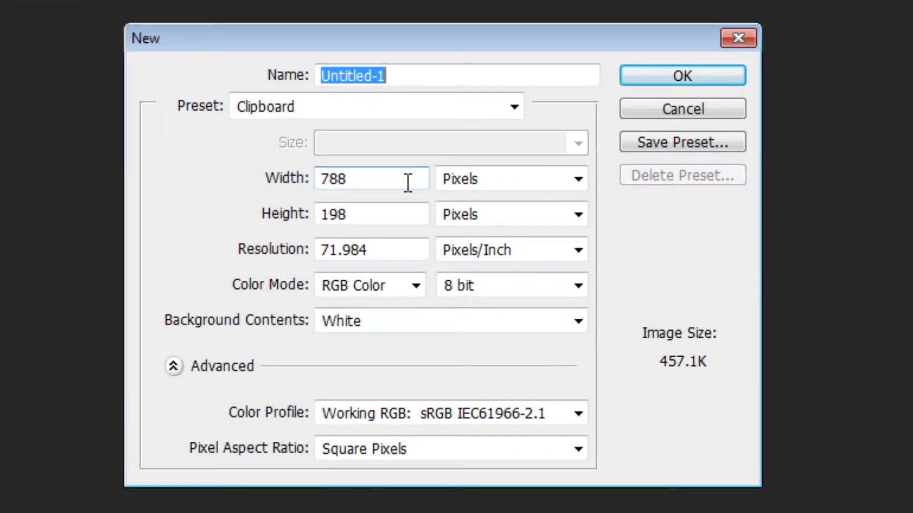
{"action": "left_click", "coordinate": [408, 182]}
{"action": "type", "text": "500"}
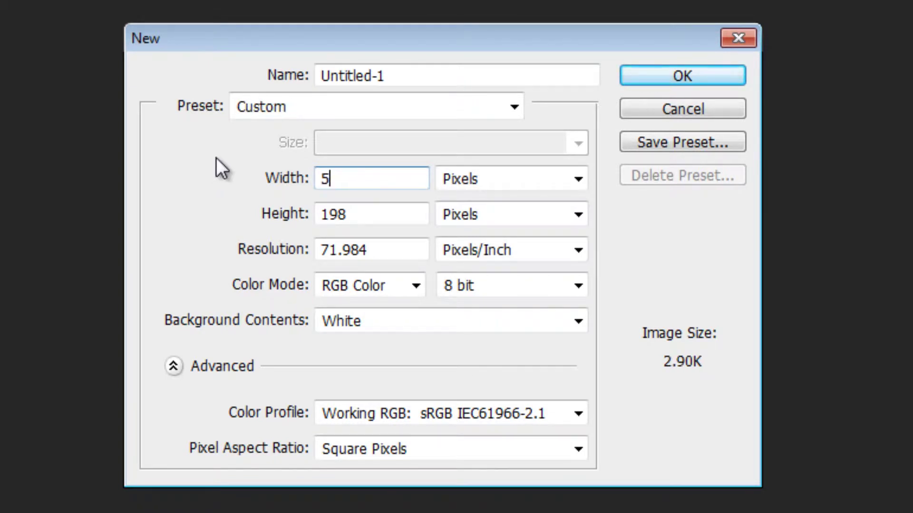
{"action": "left_click", "coordinate": [359, 214]}
{"action": "left_click", "coordinate": [266, 214]}
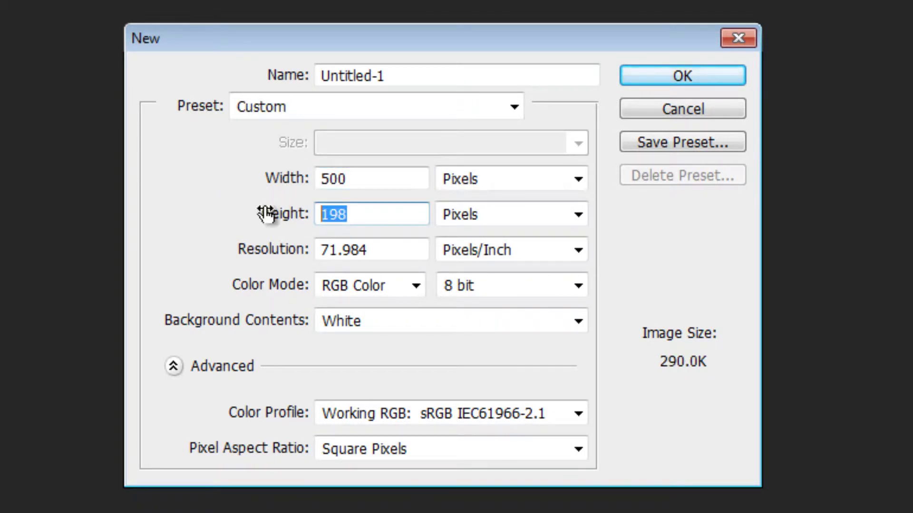
{"action": "type", "text": "500"}
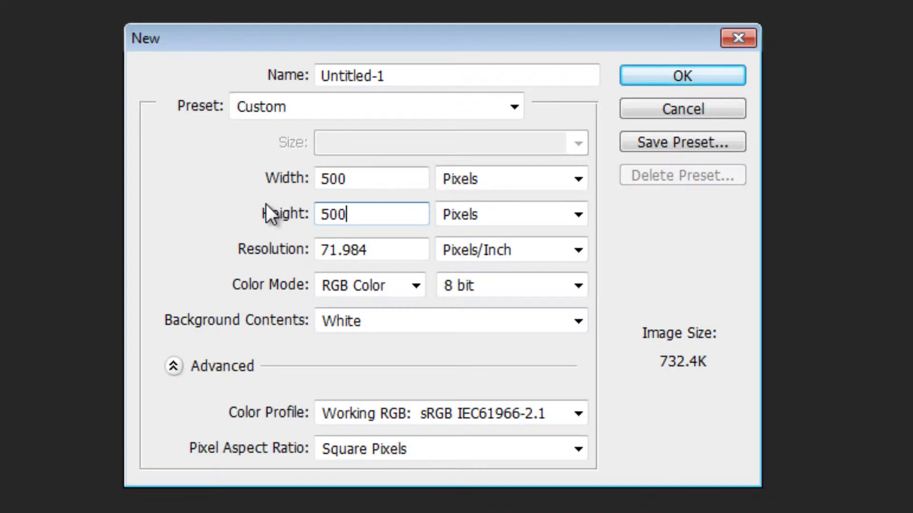
{"action": "left_click", "coordinate": [663, 76]}
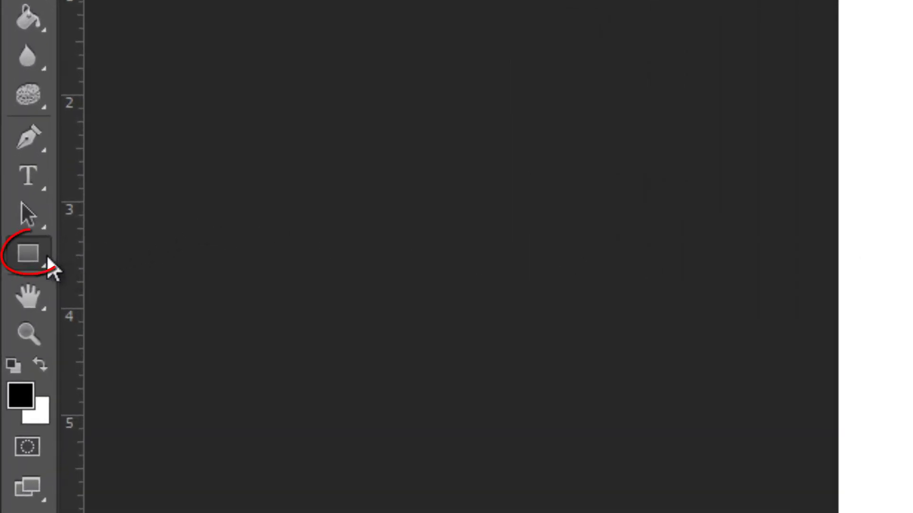
Step: Draw a large black heart with the Custom Shape tool, filling most of the canvas
{"action": "left_click", "coordinate": [29, 254]}
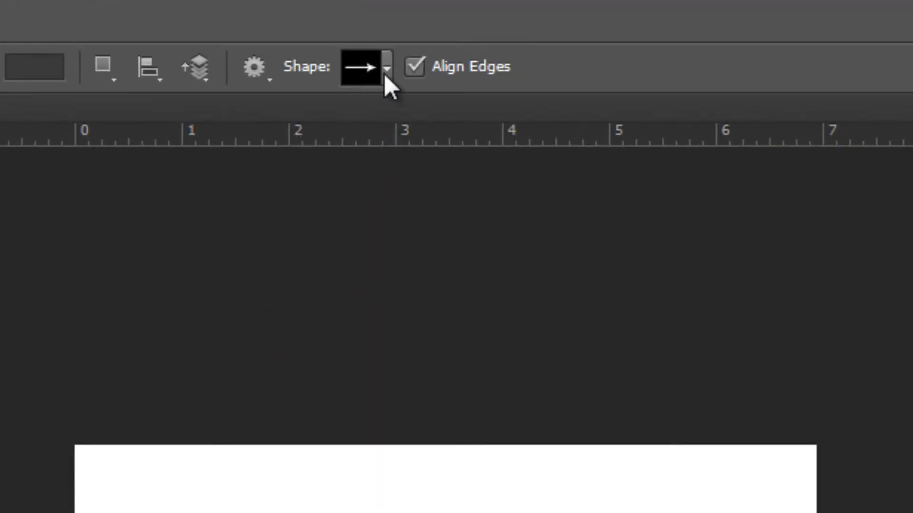
{"action": "left_click", "coordinate": [386, 71]}
{"action": "left_click", "coordinate": [409, 224]}
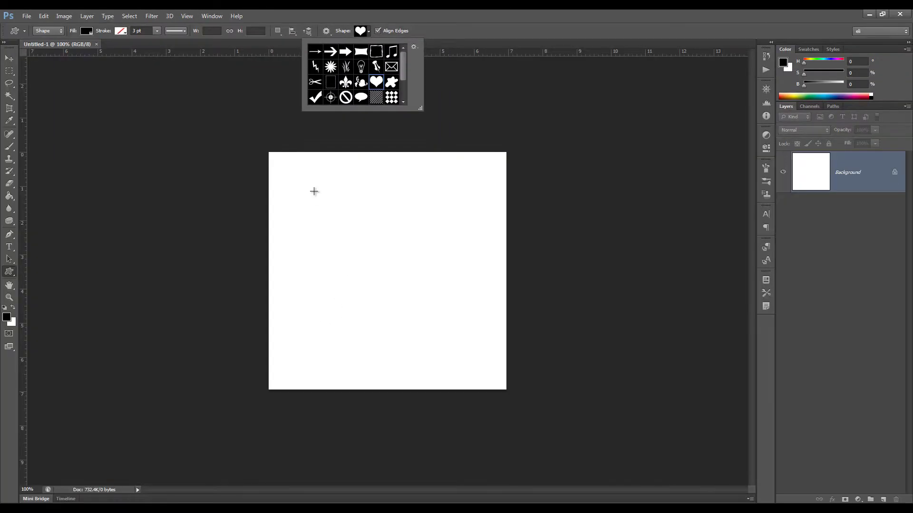
{"action": "left_click_drag", "start_coordinate": [287, 288], "coordinate": [473, 473]}
{"action": "left_click_drag", "start_coordinate": [432, 307], "coordinate": [463, 337]}
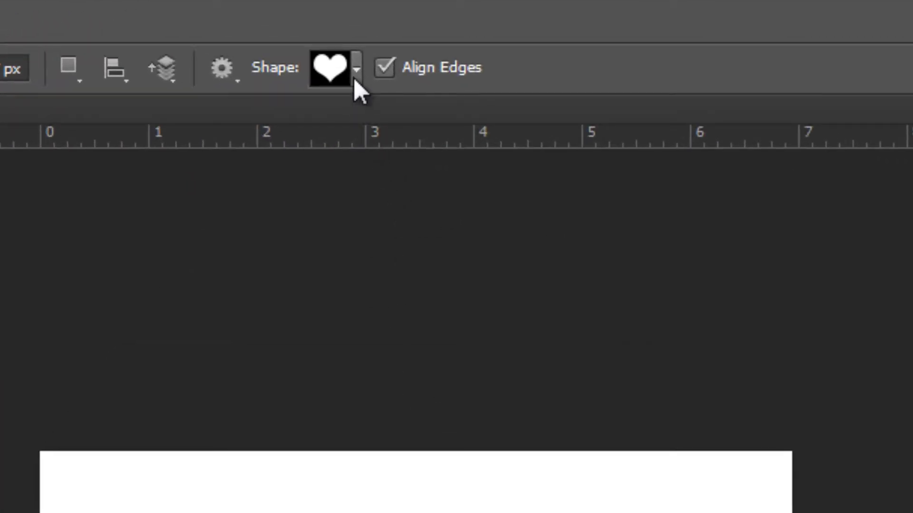
Step: Draw a plain black arrow across the lower half of the heart
{"action": "left_click", "coordinate": [354, 80]}
{"action": "left_click", "coordinate": [196, 139]}
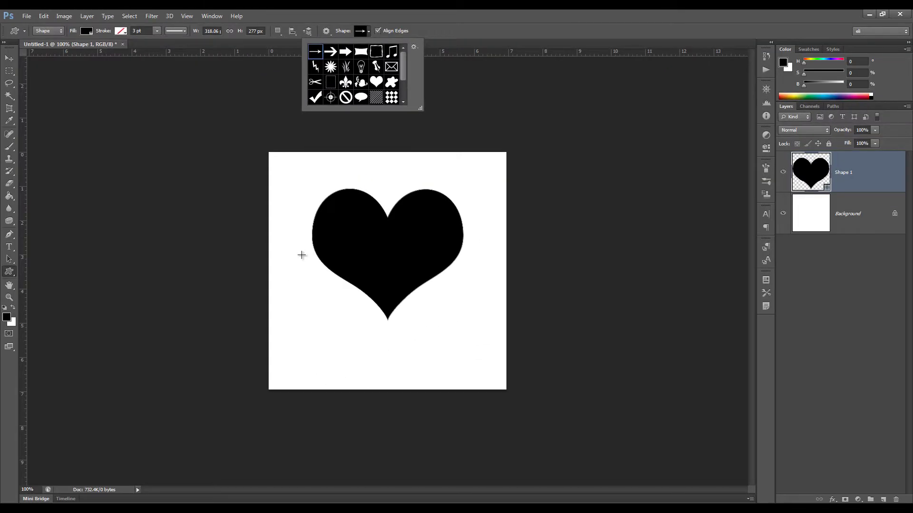
{"action": "left_click", "coordinate": [301, 255]}
{"action": "left_click_drag", "start_coordinate": [302, 255], "coordinate": [477, 313]}
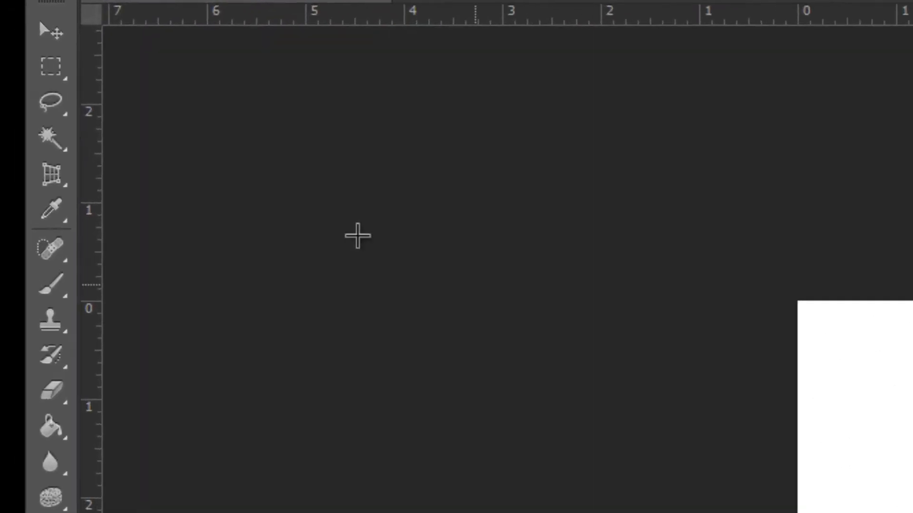
Step: Draw a rectangular marquee selection around the heart and arrow
{"action": "left_click", "coordinate": [10, 74]}
{"action": "left_click", "coordinate": [59, 77]}
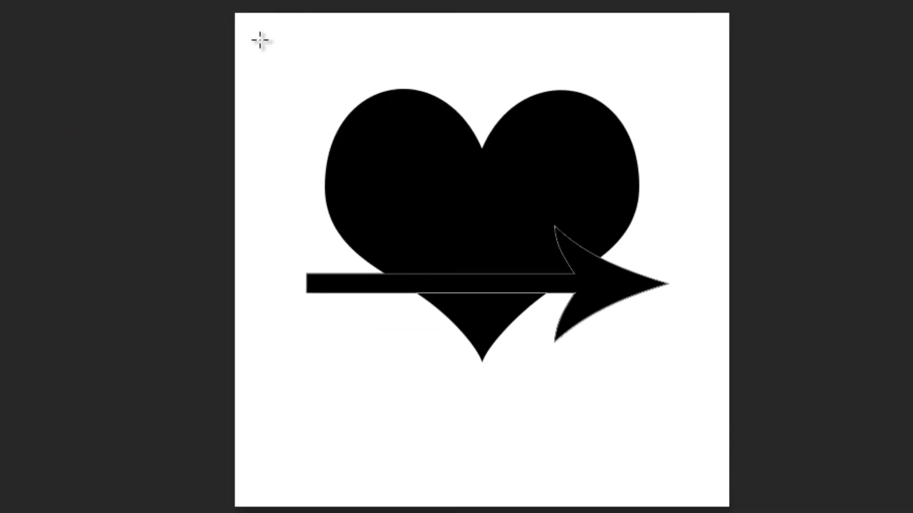
{"action": "left_click_drag", "start_coordinate": [260, 40], "coordinate": [711, 443]}
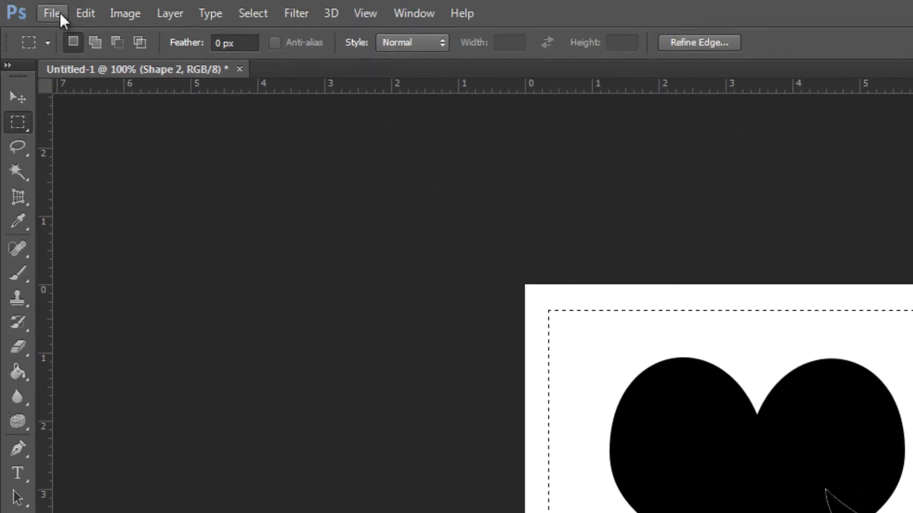
Step: Define the selected drawing as a brush preset named HEART5
{"action": "left_click", "coordinate": [85, 13]}
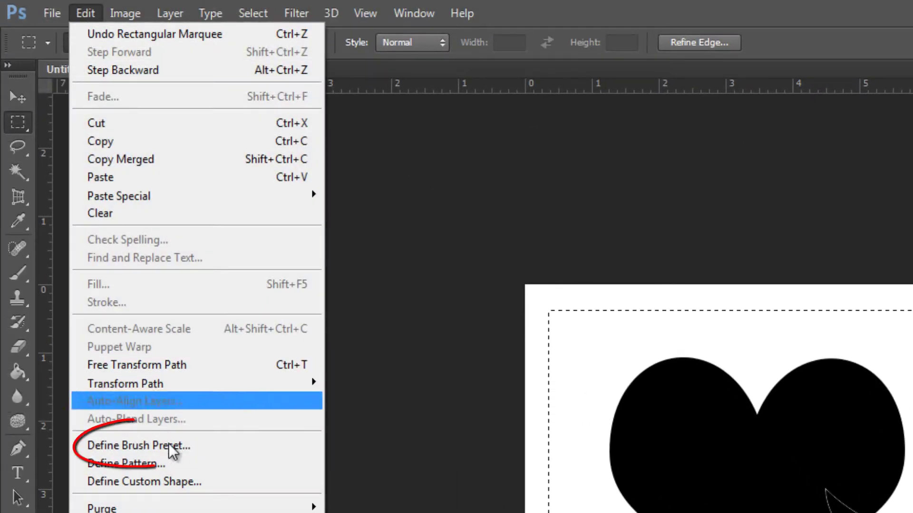
{"action": "left_click", "coordinate": [175, 451]}
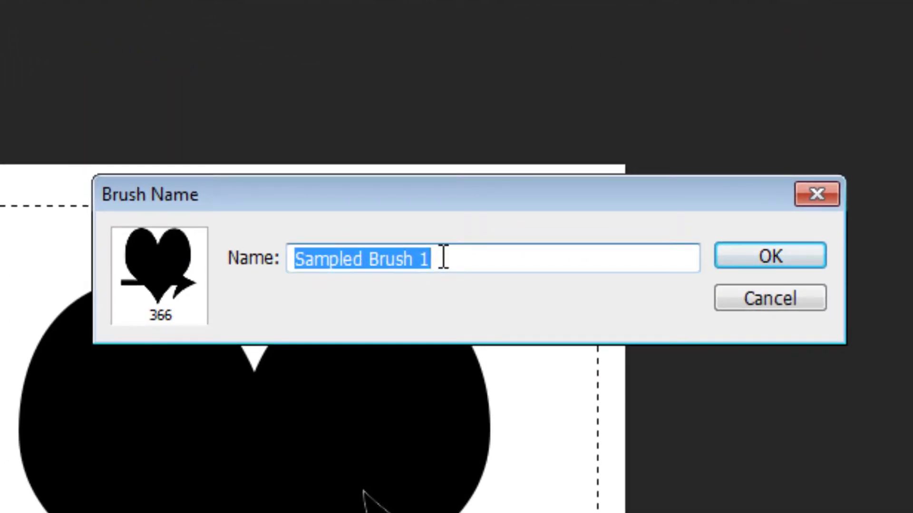
{"action": "type", "text": "HEART5"}
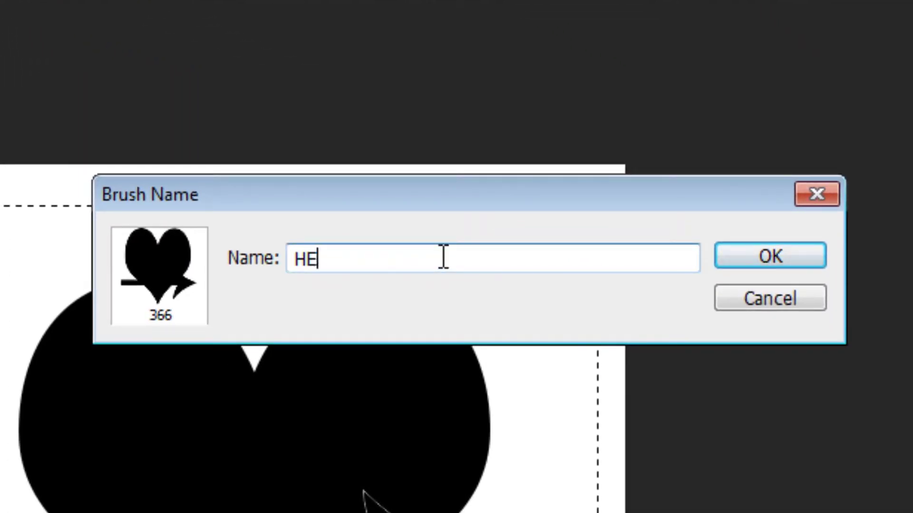
{"action": "left_click", "coordinate": [761, 258]}
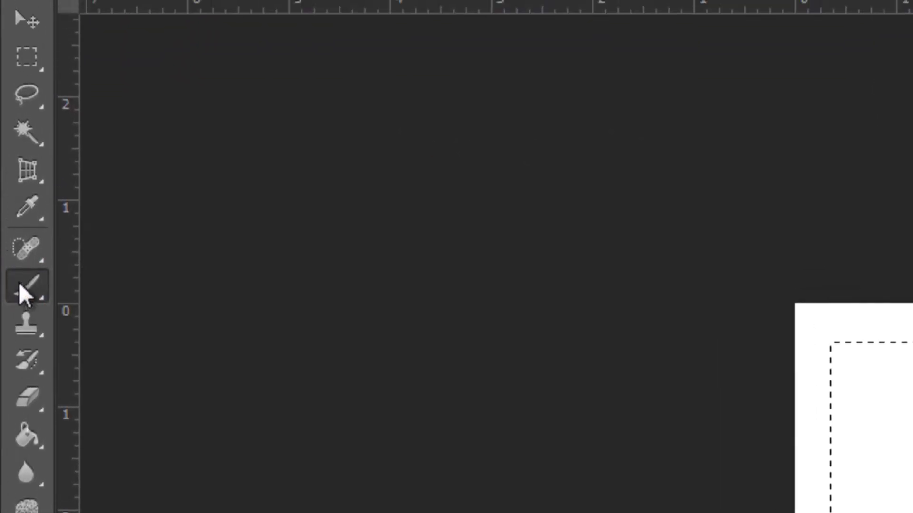
Step: In the Preset Manager, select the heart brushes, including the new 366 px one
{"action": "left_click", "coordinate": [141, 65]}
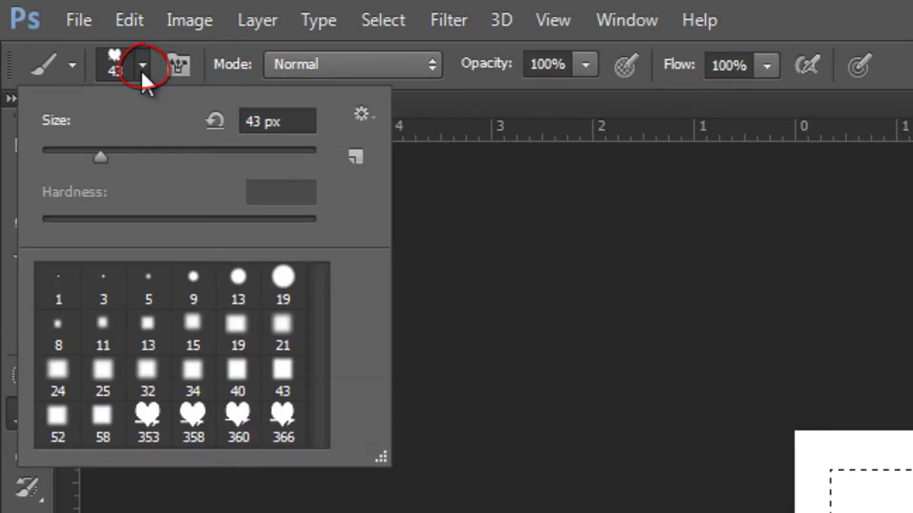
{"action": "left_click", "coordinate": [362, 114]}
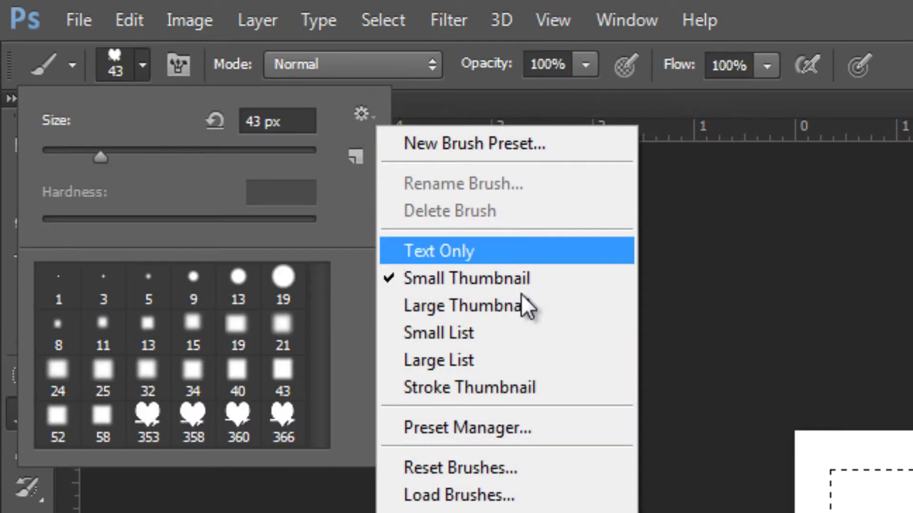
{"action": "left_click", "coordinate": [529, 434]}
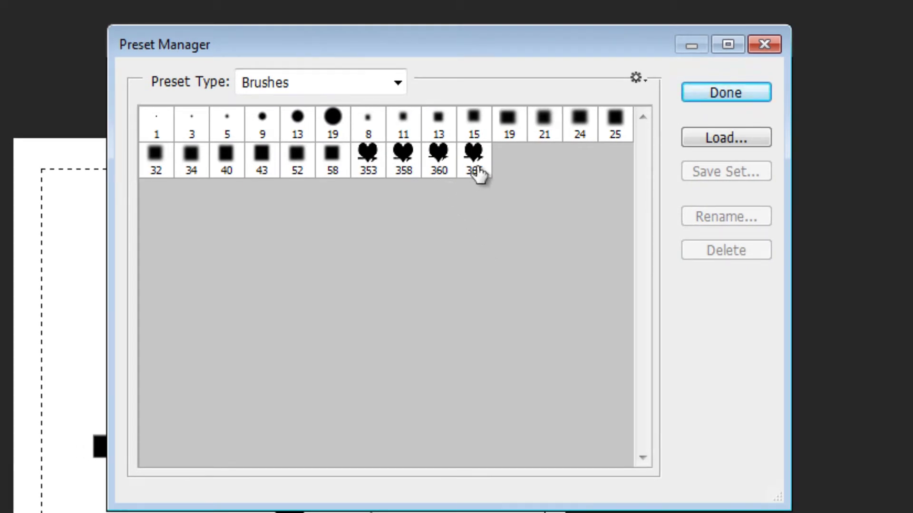
{"action": "left_click", "coordinate": [477, 166]}
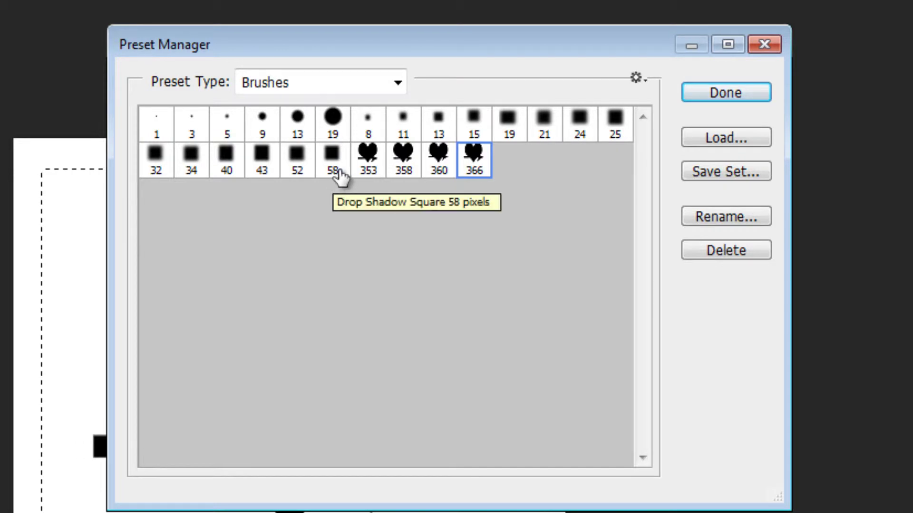
{"action": "key", "text": "ctrl"}
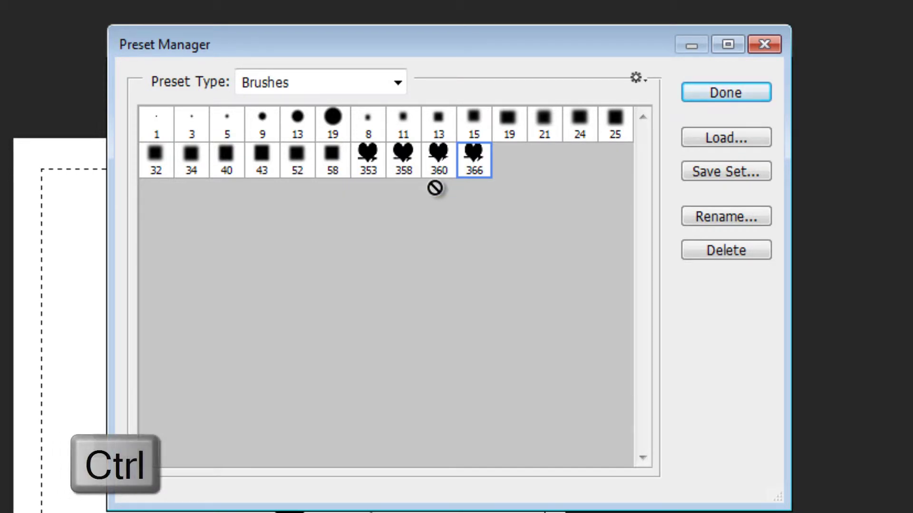
{"action": "mouse_move", "coordinate": [475, 180]}
{"action": "left_mouse_down"}
{"action": "mouse_move", "coordinate": [507, 163]}
{"action": "mouse_move", "coordinate": [725, 178]}
{"action": "left_mouse_up"}
Step: Save the selected brushes as the set HEART5 and close the Preset Manager
{"action": "left_click", "coordinate": [726, 177]}
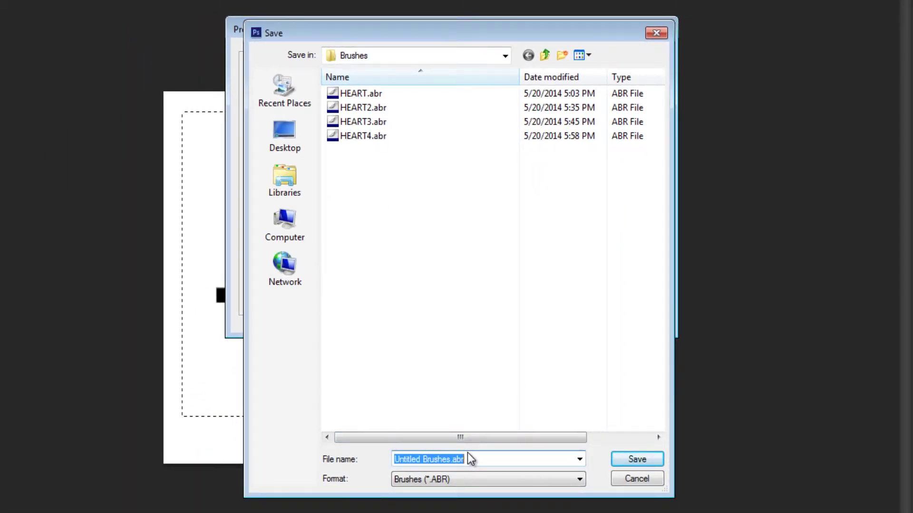
{"action": "type", "text": "HEART5"}
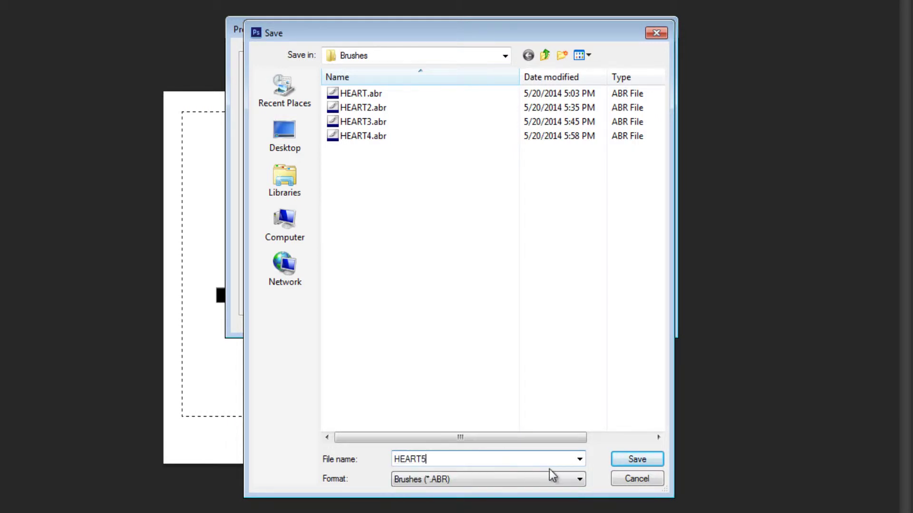
{"action": "left_click", "coordinate": [627, 462]}
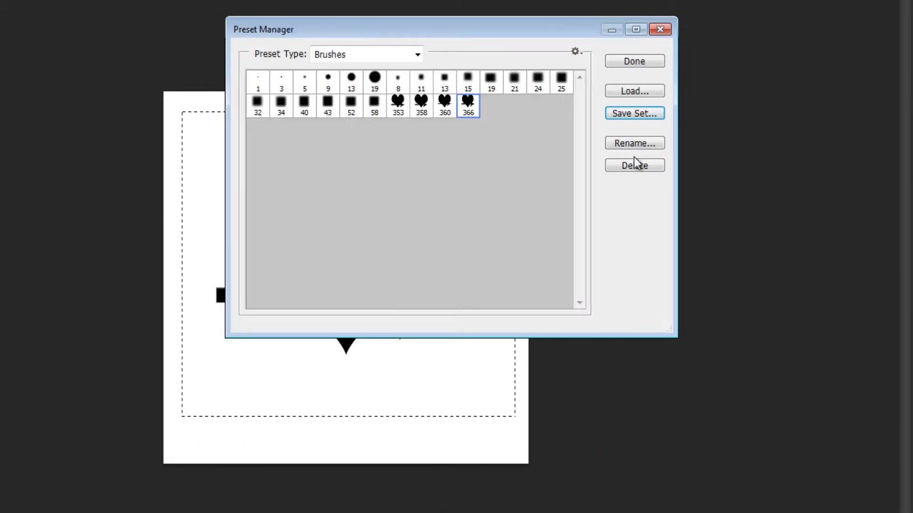
{"action": "left_click", "coordinate": [637, 63]}
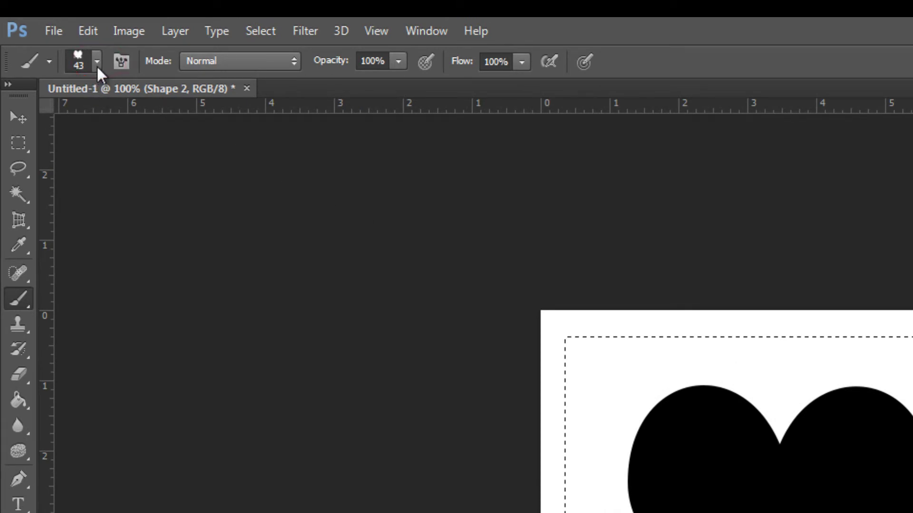
Step: Replace the current brush list with the Drop Shadow Brushes set
{"action": "left_click", "coordinate": [98, 65]}
{"action": "left_click", "coordinate": [246, 96]}
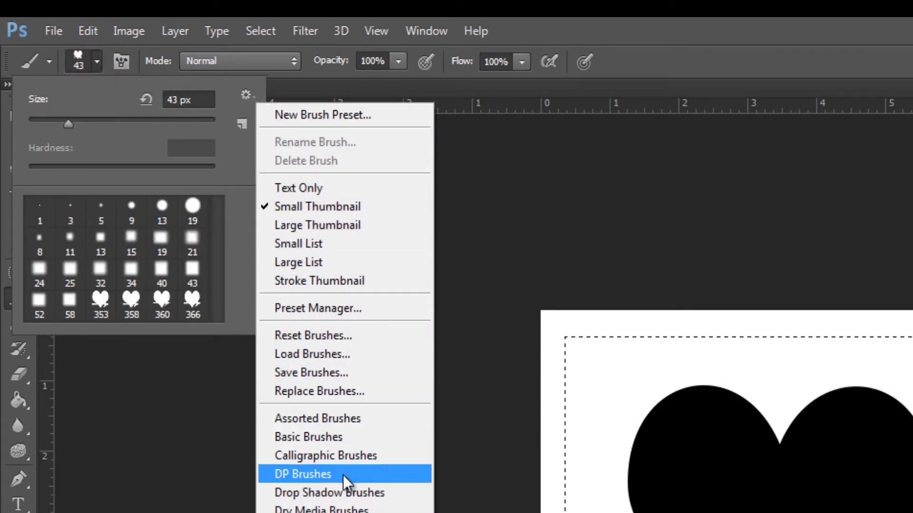
{"action": "left_click", "coordinate": [341, 497]}
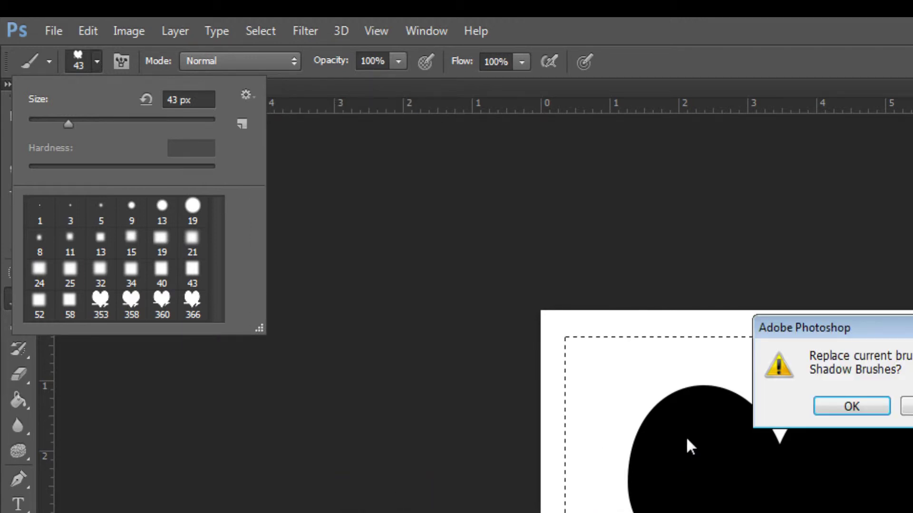
{"action": "left_click", "coordinate": [848, 408]}
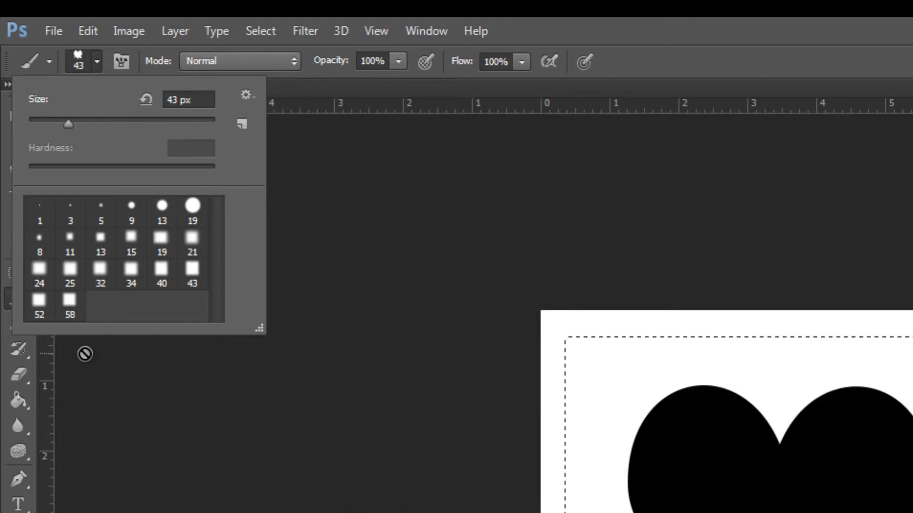
{"action": "mouse_move", "coordinate": [75, 317]}
{"action": "left_mouse_down"}
{"action": "mouse_move", "coordinate": [142, 303]}
{"action": "mouse_move", "coordinate": [104, 310]}
{"action": "mouse_move", "coordinate": [131, 288]}
{"action": "left_mouse_up"}
Step: Load the HEART5.abr brush file back into the brush presets
{"action": "left_click", "coordinate": [244, 94]}
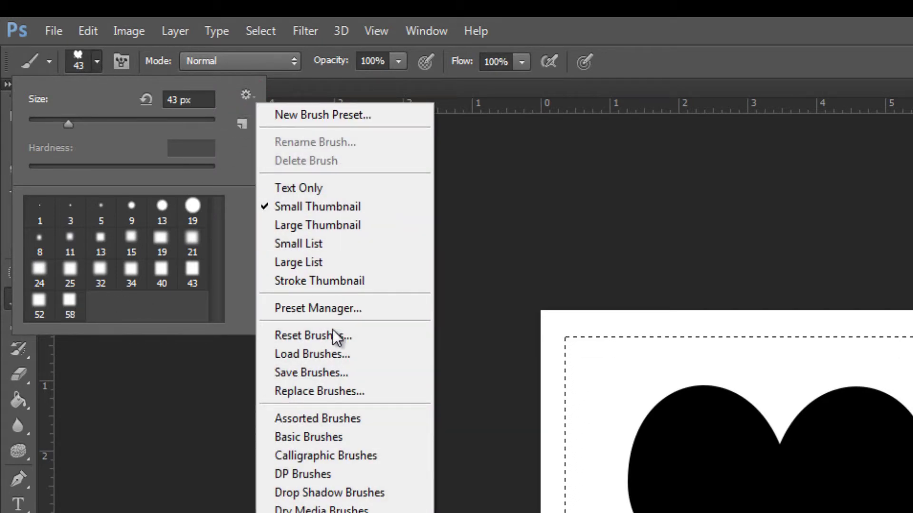
{"action": "left_click", "coordinate": [327, 356]}
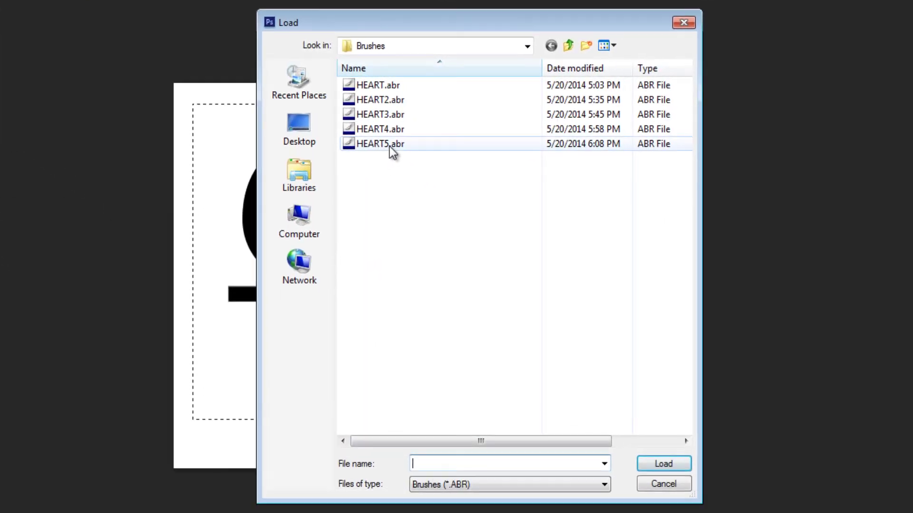
{"action": "left_click", "coordinate": [389, 146]}
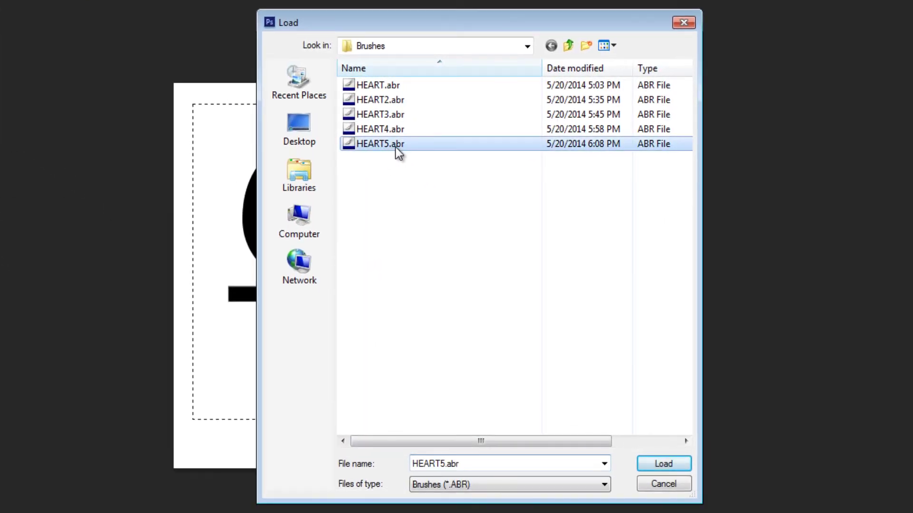
{"action": "left_click", "coordinate": [646, 465]}
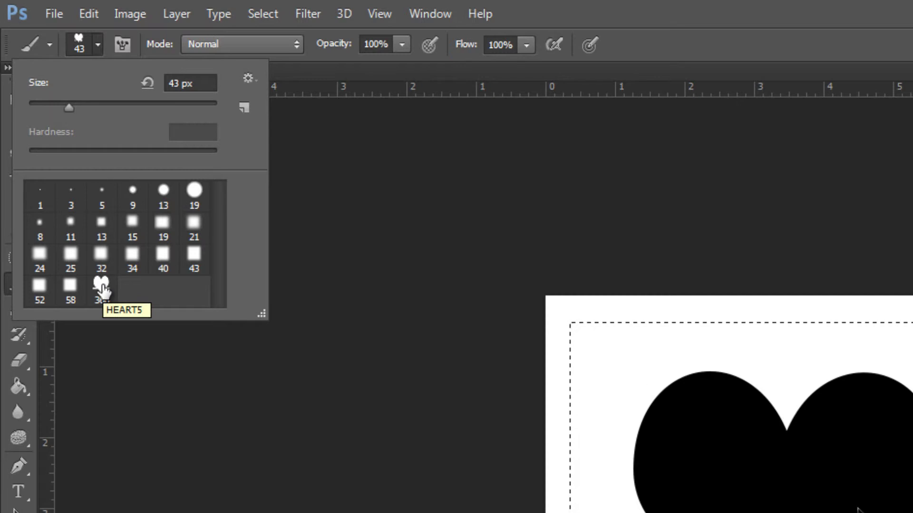
Step: Choose the 366 px heart brush and shrink its size to 69 px
{"action": "left_click", "coordinate": [101, 287]}
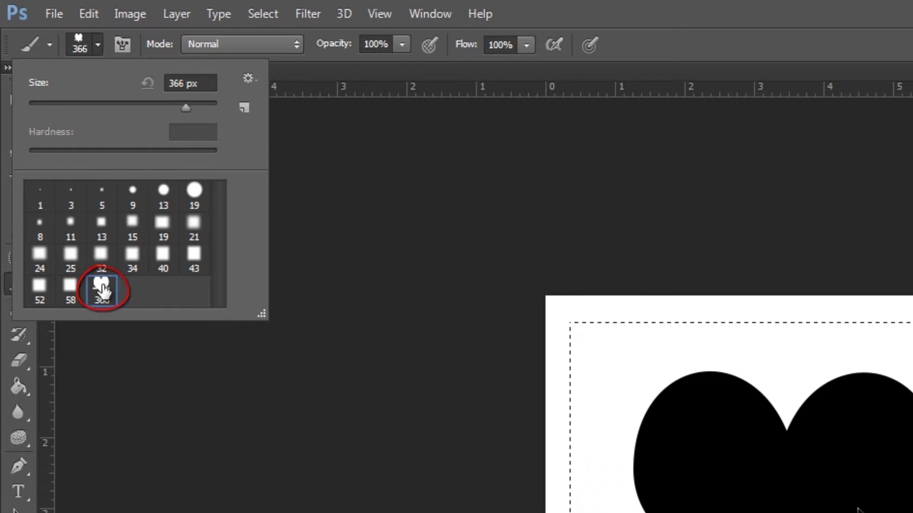
{"action": "left_click", "coordinate": [184, 105]}
{"action": "left_click_drag", "start_coordinate": [185, 105], "coordinate": [92, 106]}
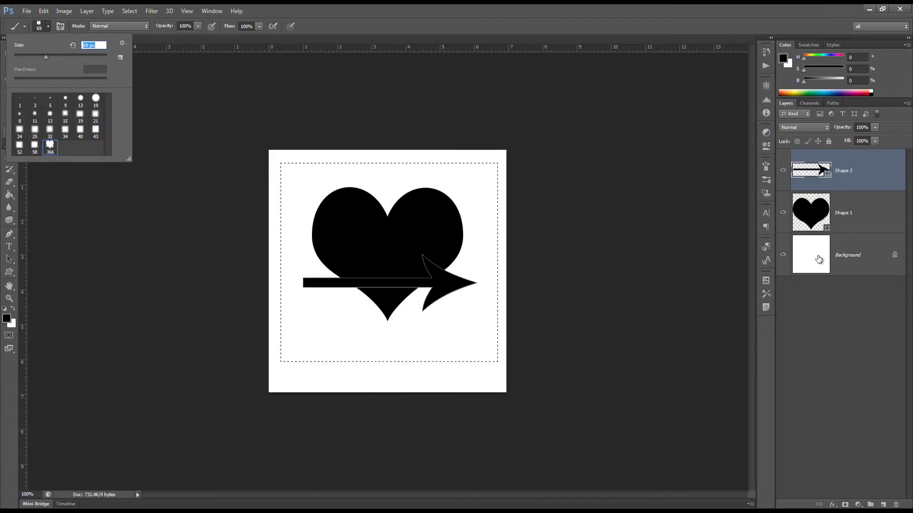
Step: Target the Background layer and deselect the dashed canvas selection
{"action": "left_click", "coordinate": [818, 259]}
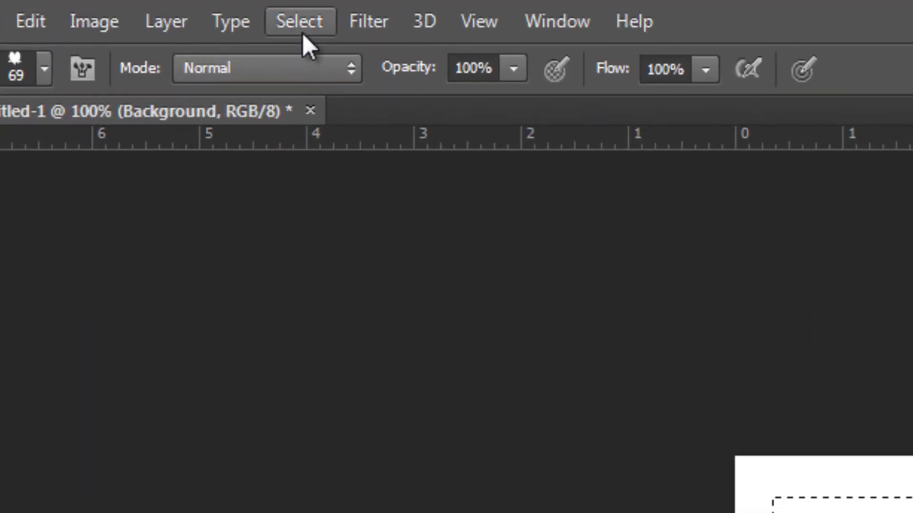
{"action": "left_click", "coordinate": [205, 22]}
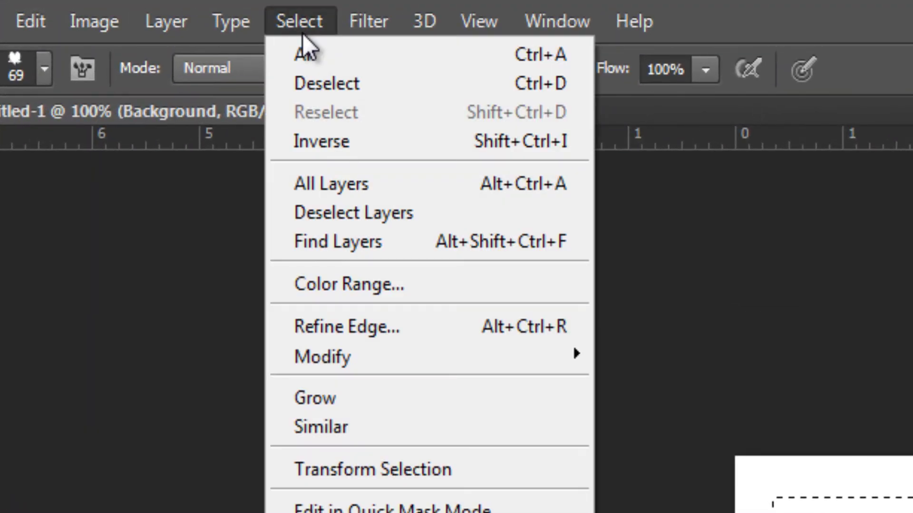
{"action": "left_click", "coordinate": [316, 84]}
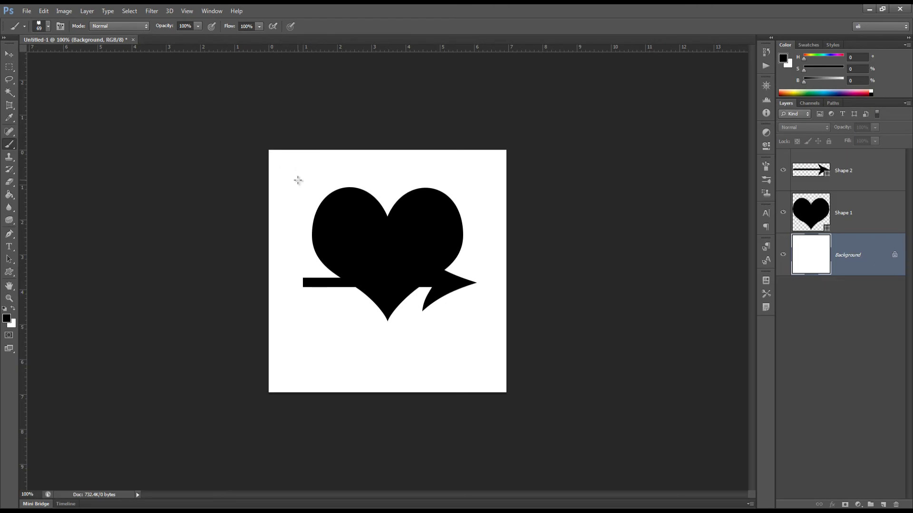
Step: Stamp three black heart brushes near the top and right of the big heart
{"action": "left_click", "coordinate": [297, 180]}
{"action": "left_click", "coordinate": [410, 176]}
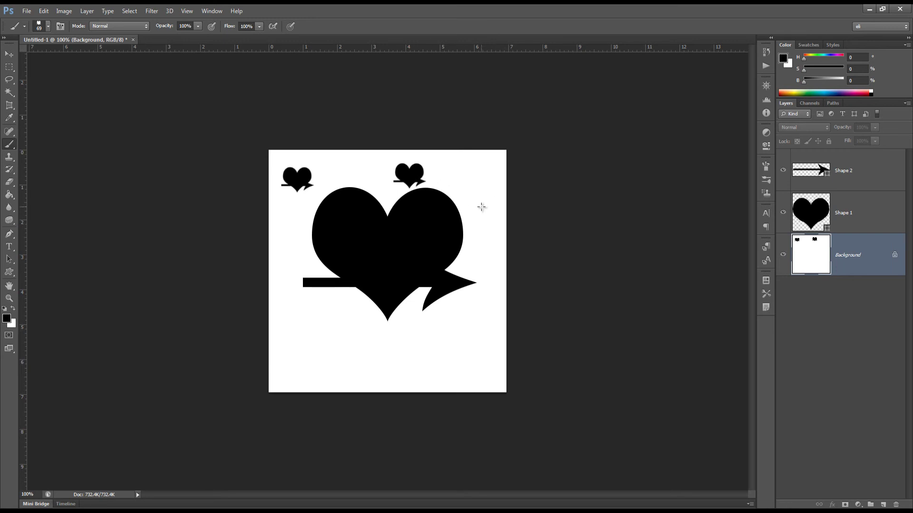
{"action": "left_click", "coordinate": [481, 207]}
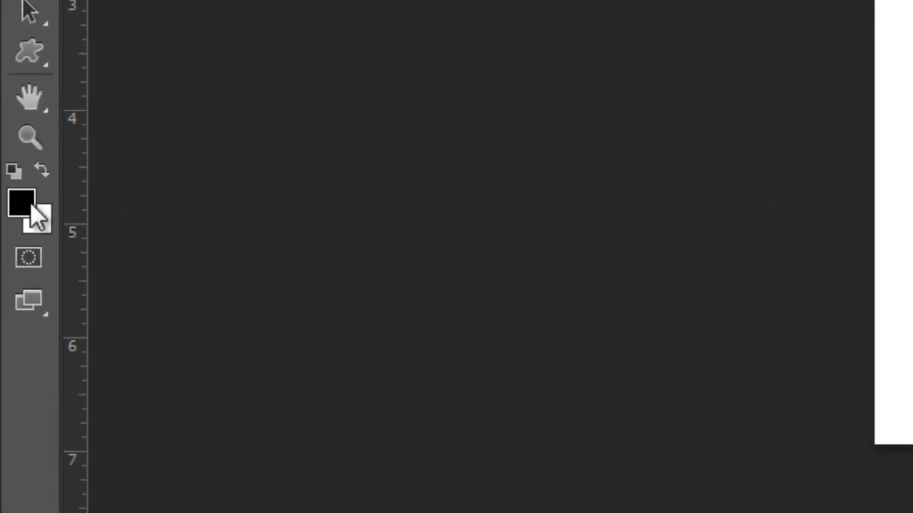
Step: Set the foreground colour to red (d32727) and stamp four red hearts lower down
{"action": "left_click", "coordinate": [27, 204]}
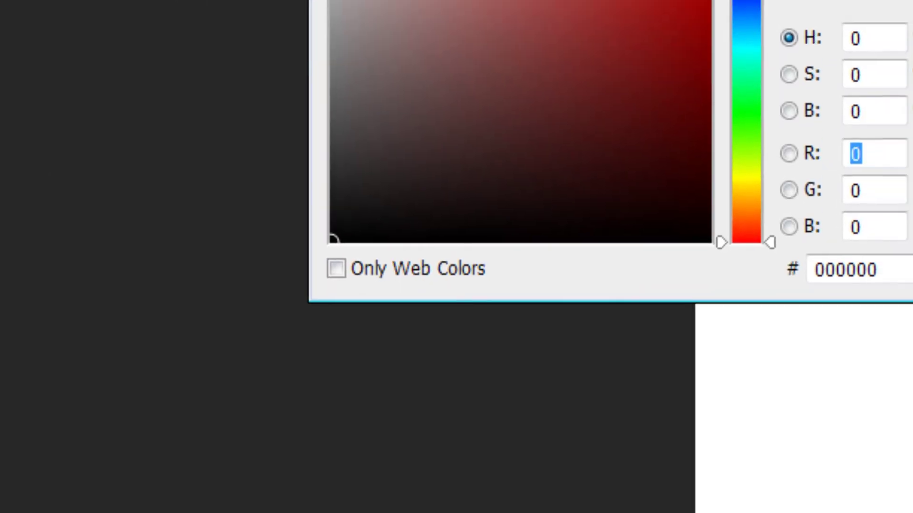
{"action": "left_click", "coordinate": [404, 122]}
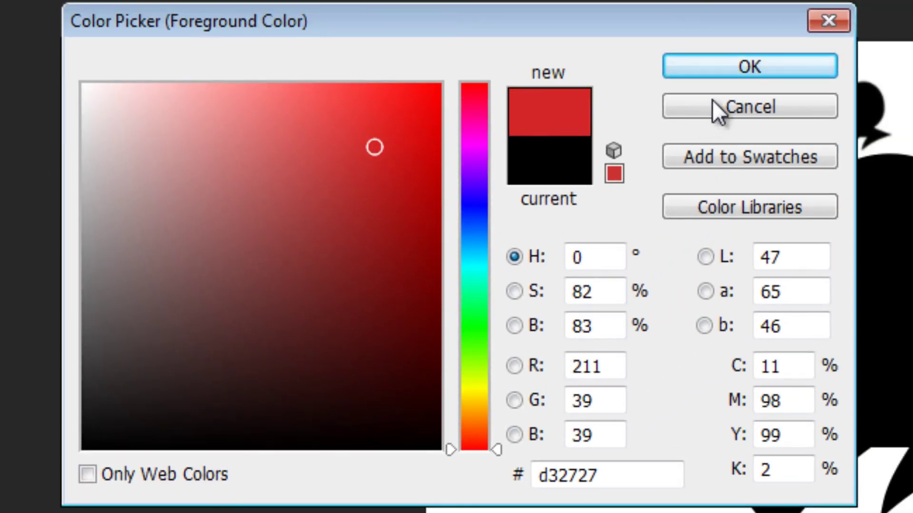
{"action": "left_click", "coordinate": [742, 71]}
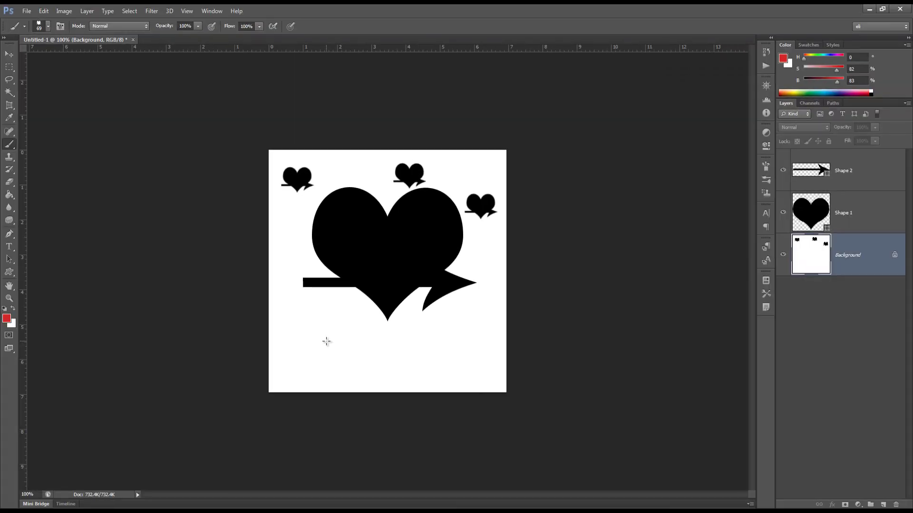
{"action": "left_click", "coordinate": [388, 399]}
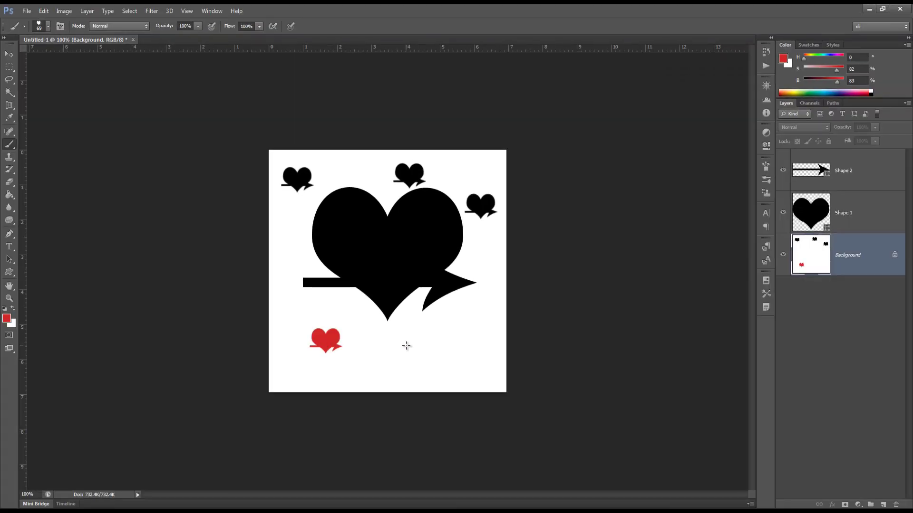
{"action": "left_click", "coordinate": [504, 406]}
{"action": "left_click", "coordinate": [578, 386]}
{"action": "left_click", "coordinate": [483, 267]}
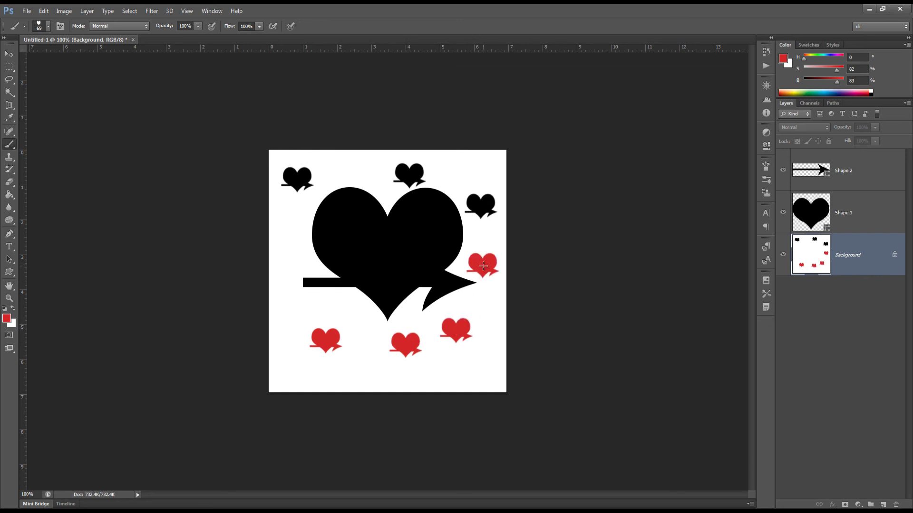